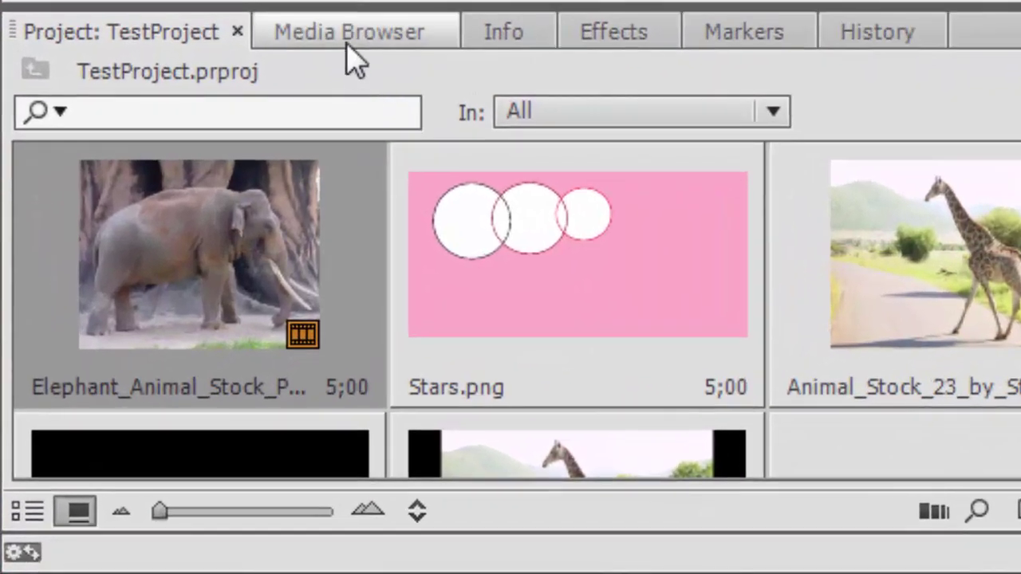
- Browse the Media Browser and Info tabs, then return to the Project bin contents
left_click(346, 44)
left_click(546, 42)
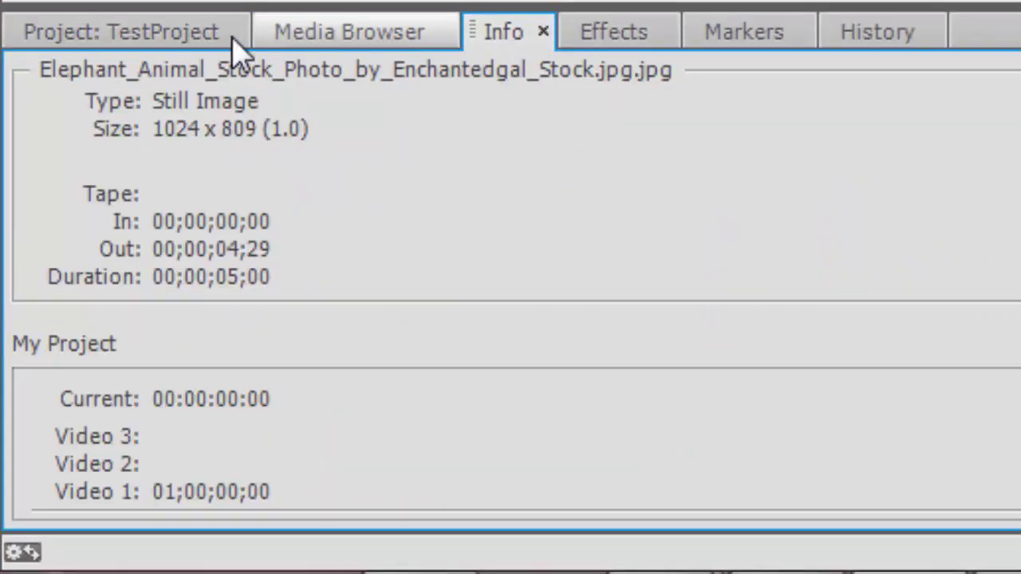
left_click(157, 38)
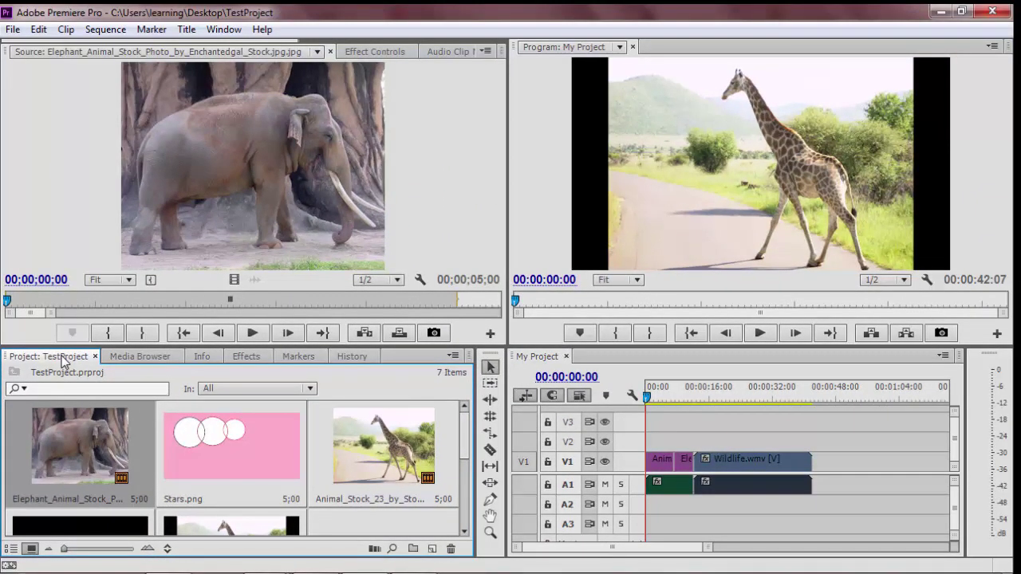
- Switch the interface to the Editing workspace from the Window > Workspace menu
left_click(227, 31)
mouse_move(308, 41)
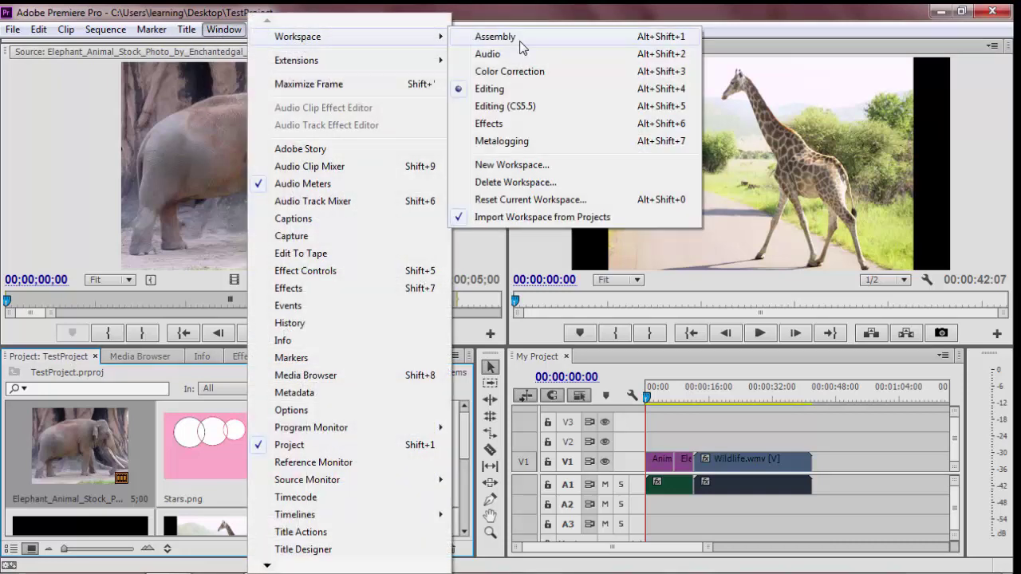
left_click(519, 104)
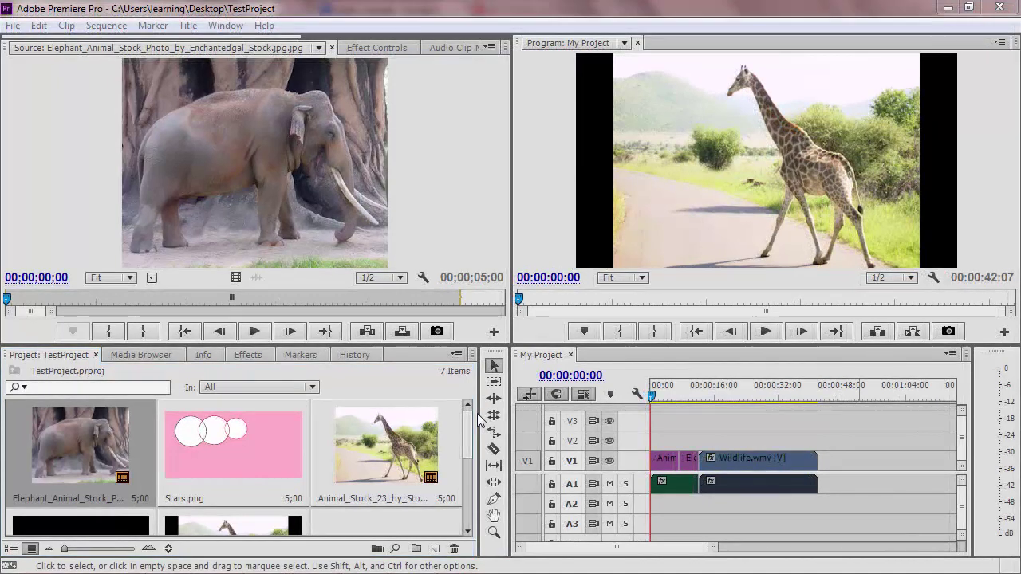
- Load Stars.png, then Animal_Stock_23_by_Storms_Stock.jpg into the source monitor; glance at Effect Controls and Audio Clip Mixer
left_click(454, 251)
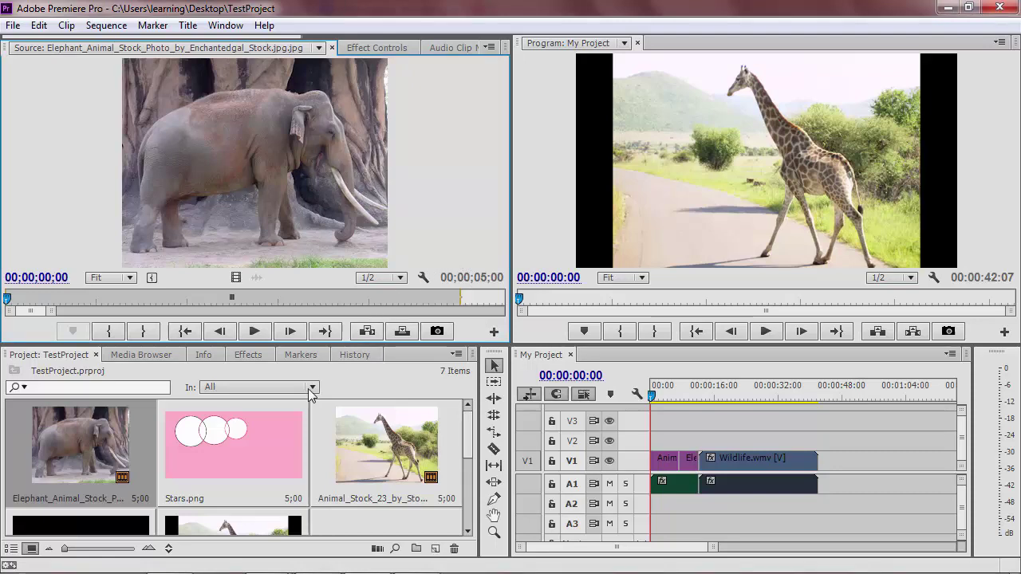
double_click(285, 418)
double_click(414, 418)
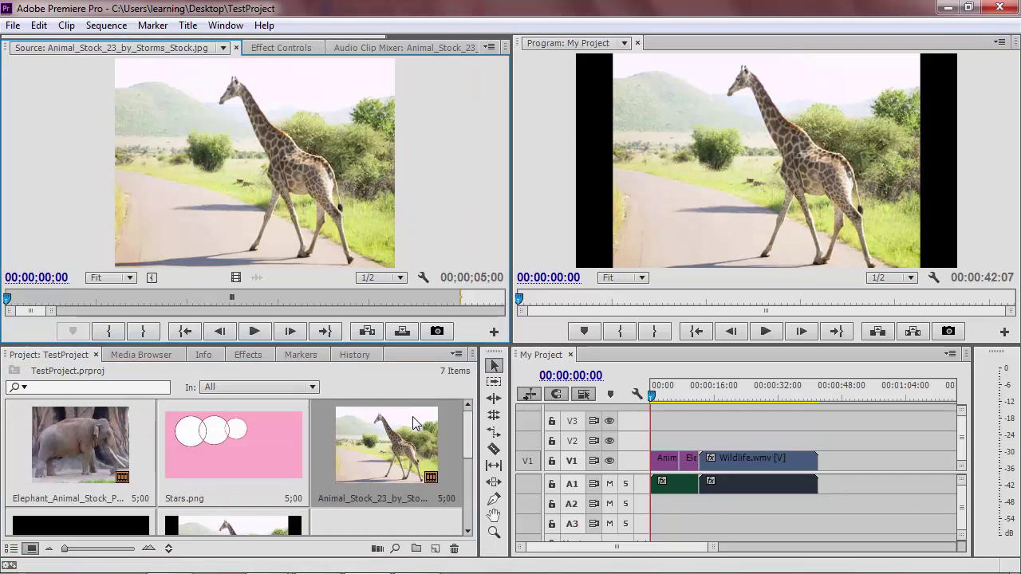
left_click(280, 48)
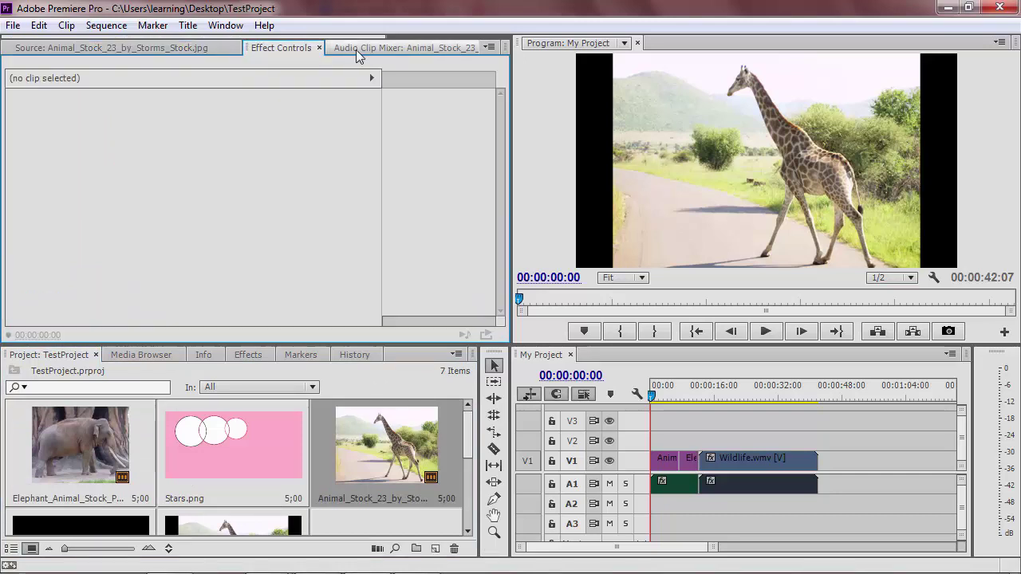
left_click(400, 48)
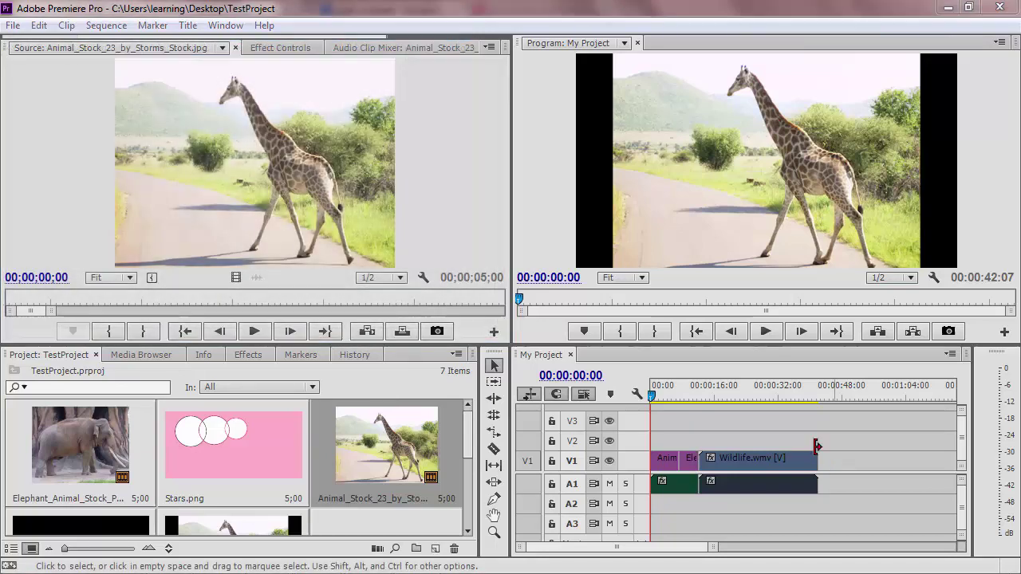
- Park the playhead at 00:00:14:24, then select the Sample Pictures bin and view its Info
left_click(560, 239)
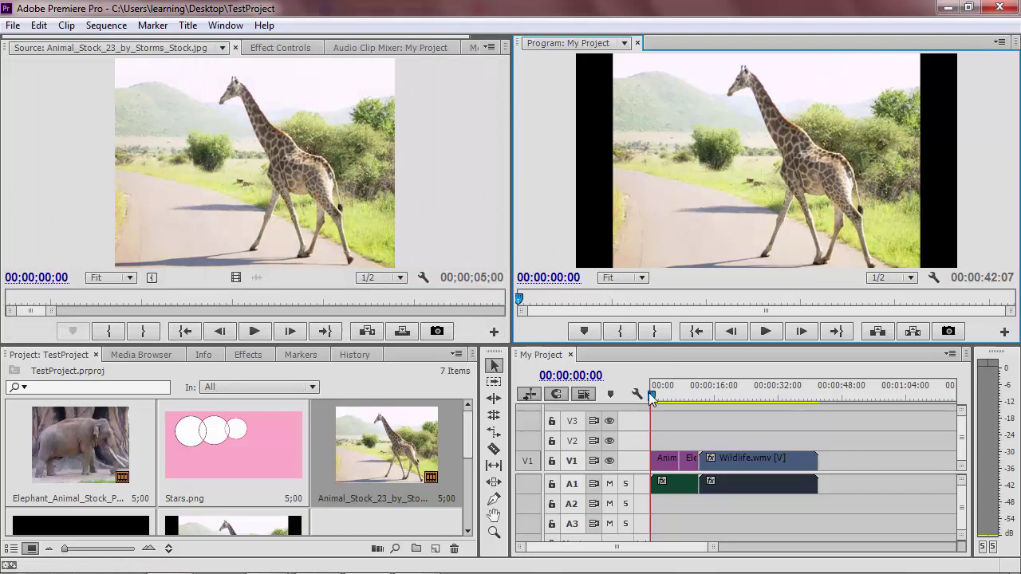
left_click_drag(650, 397, 712, 408)
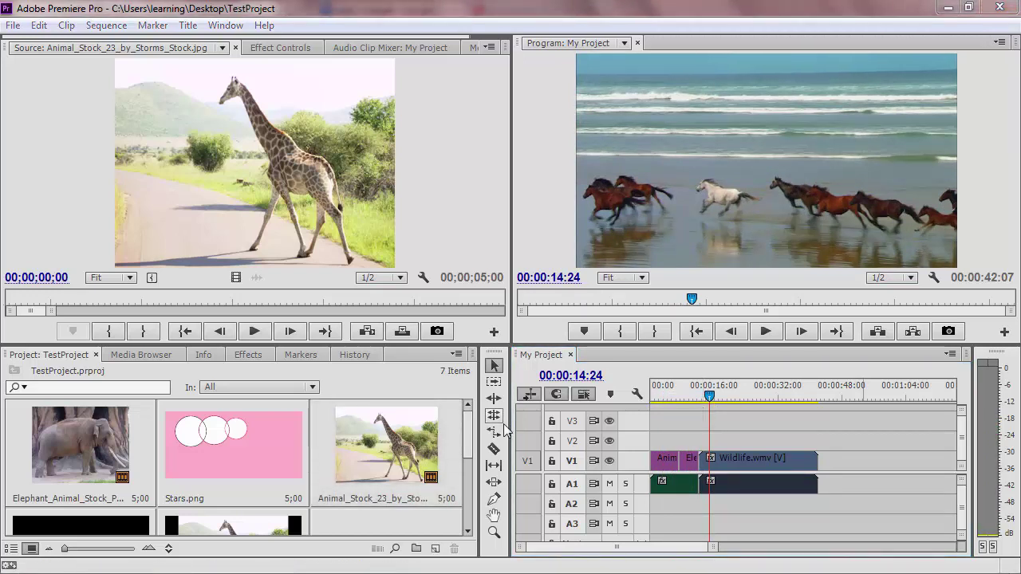
left_click(360, 388)
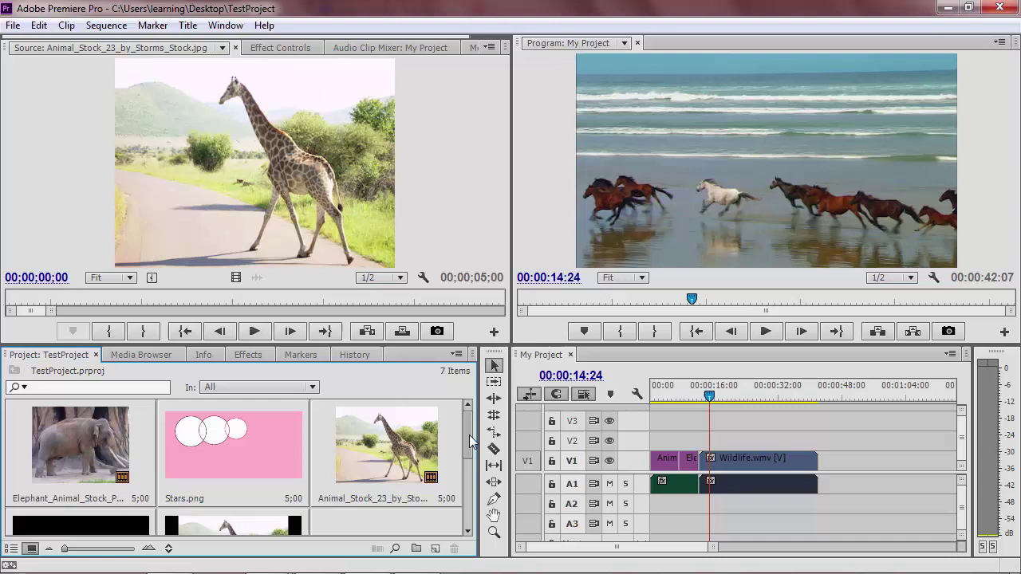
left_click_drag(471, 443, 470, 473)
left_click(466, 474)
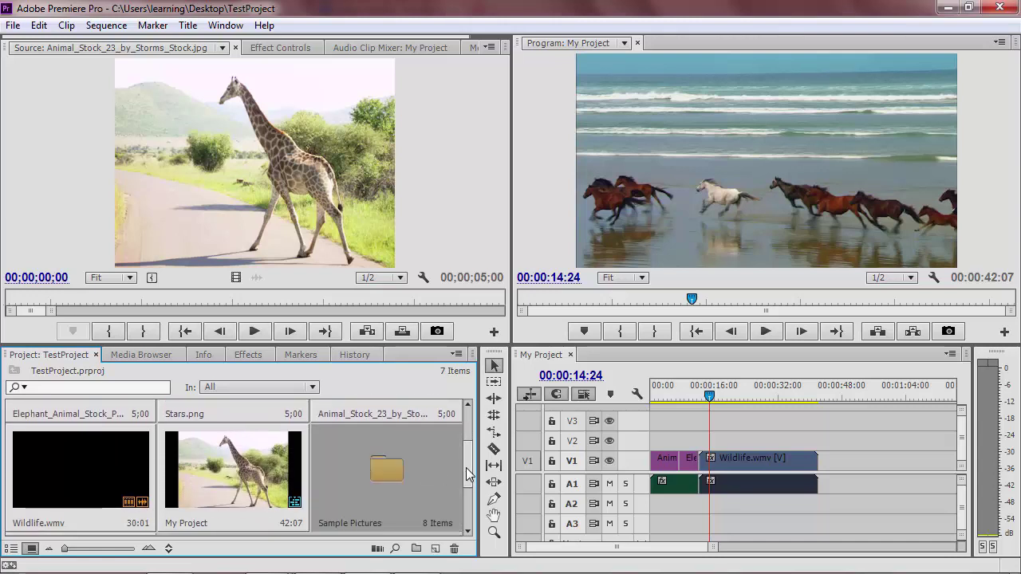
left_click(156, 355)
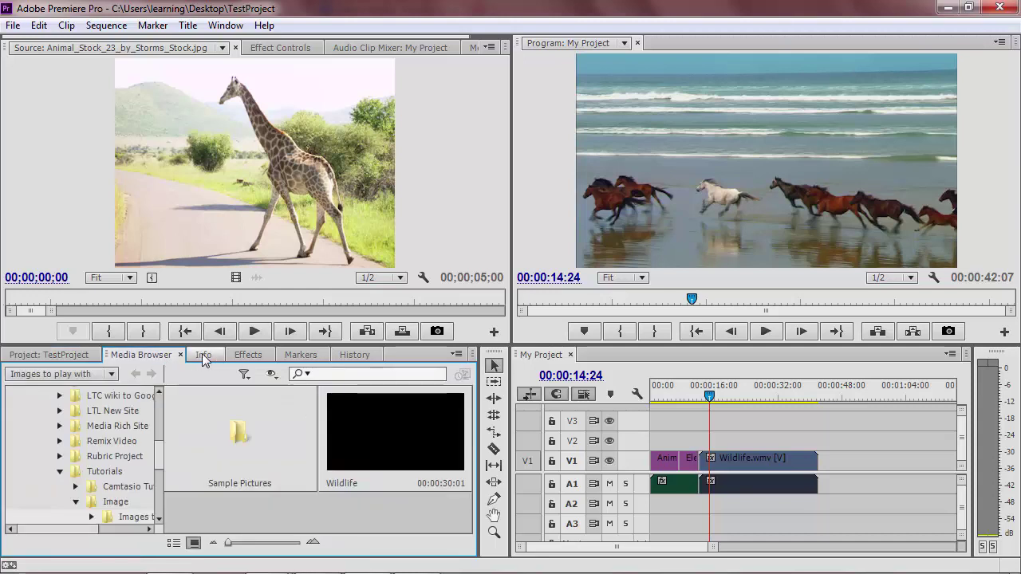
left_click(205, 356)
left_click(70, 356)
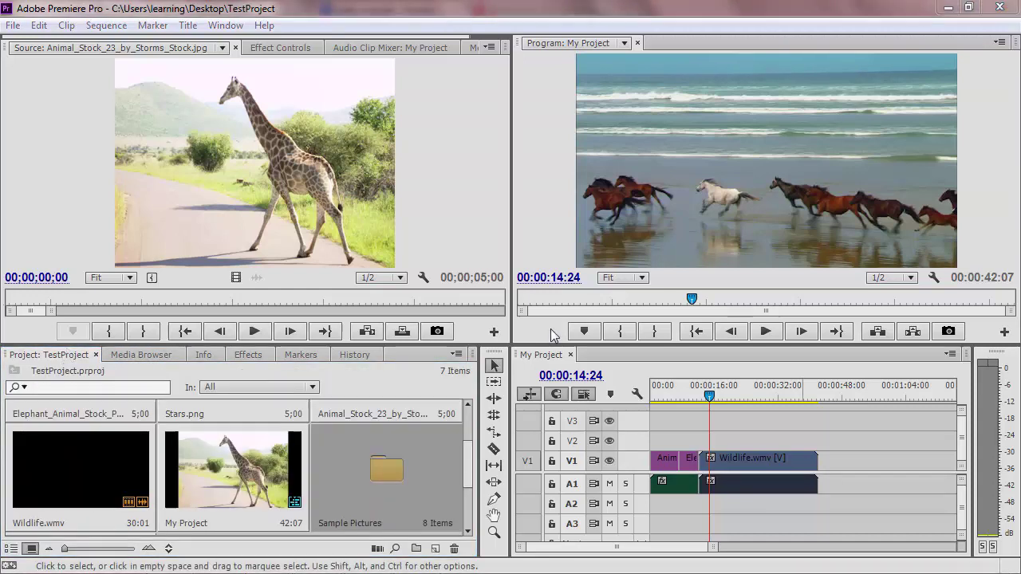
- Shift all sequence clips later with Track Select Forward, then undo the move
left_click(503, 356)
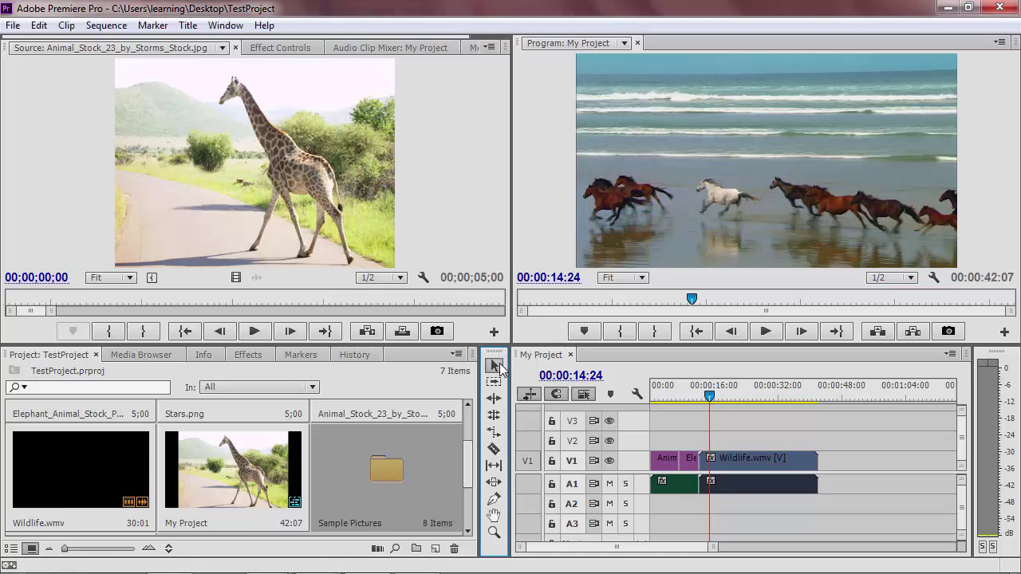
left_click(493, 381)
left_click(676, 466)
left_click_drag(676, 467, 830, 482)
key("ctrl+z")
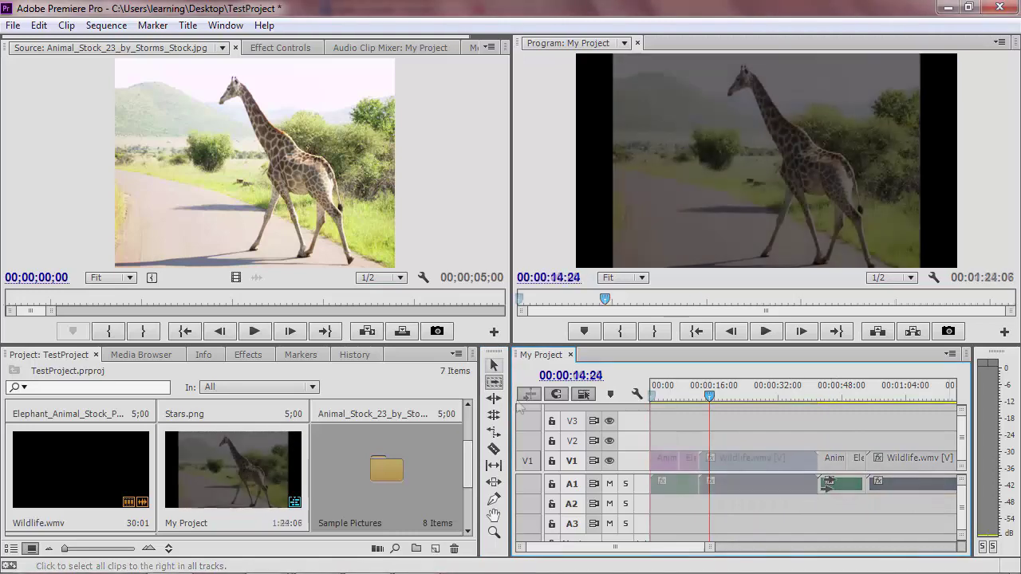
key("v")
key("Home")
- Scrub the playhead to the elephant clip and play the sequence into the birds footage
left_click(628, 372)
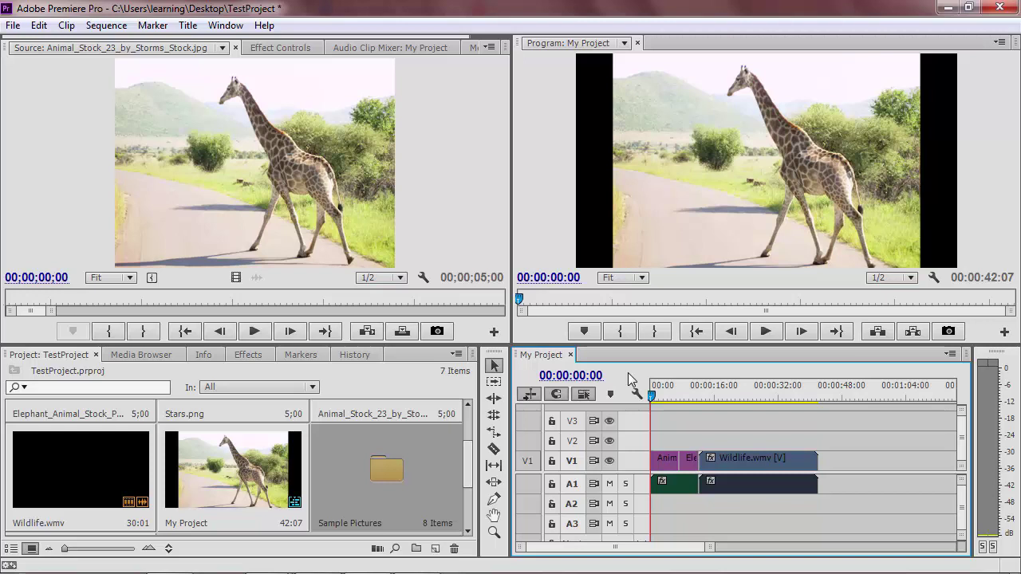
left_click(728, 465)
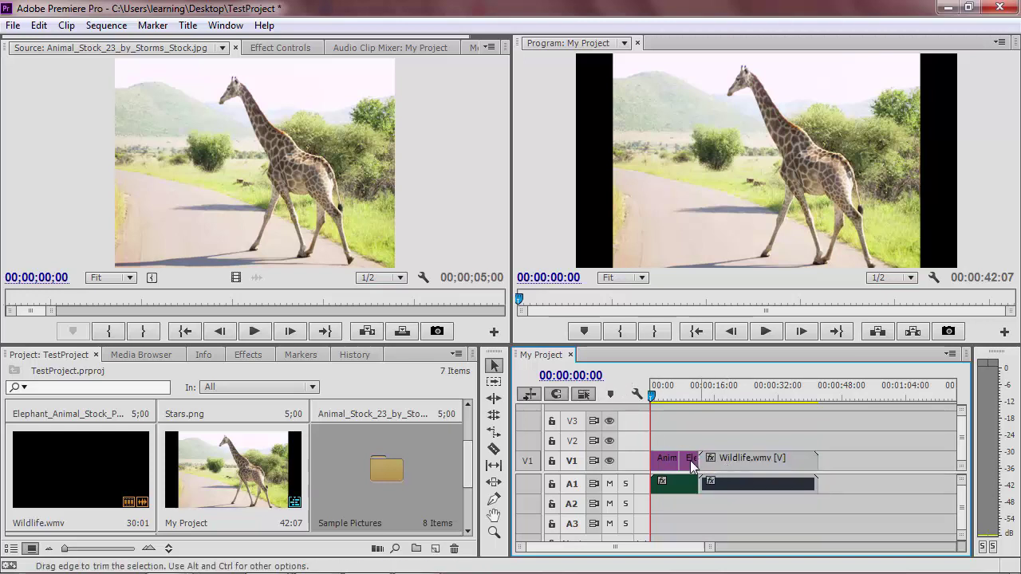
left_click(677, 490)
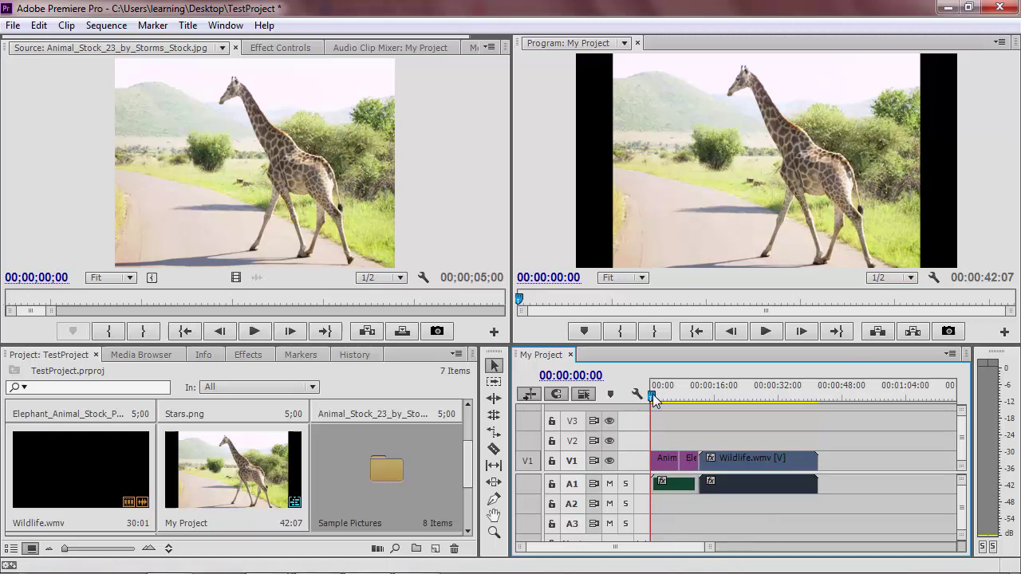
left_click_drag(653, 396, 722, 403)
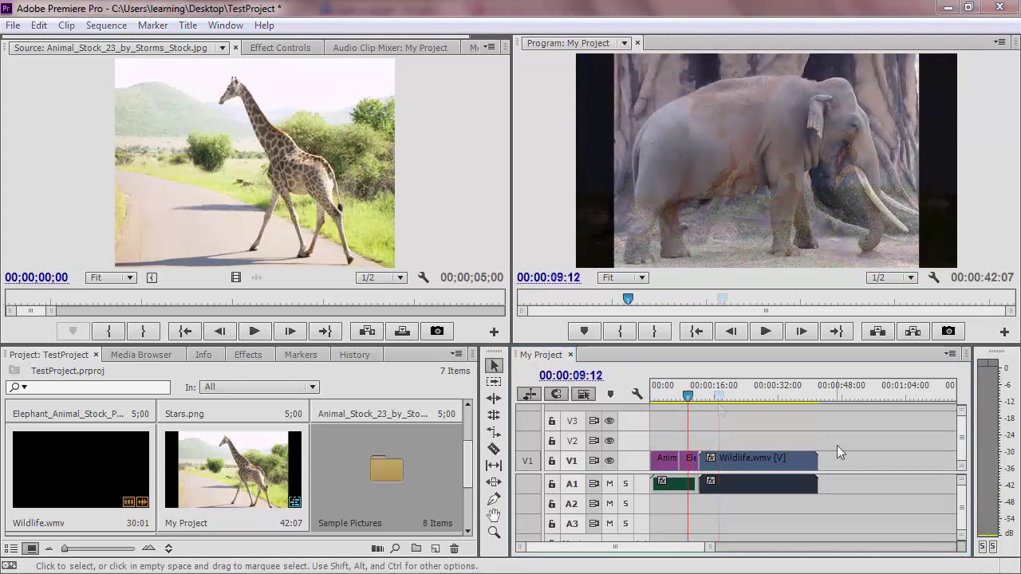
left_click(1015, 363)
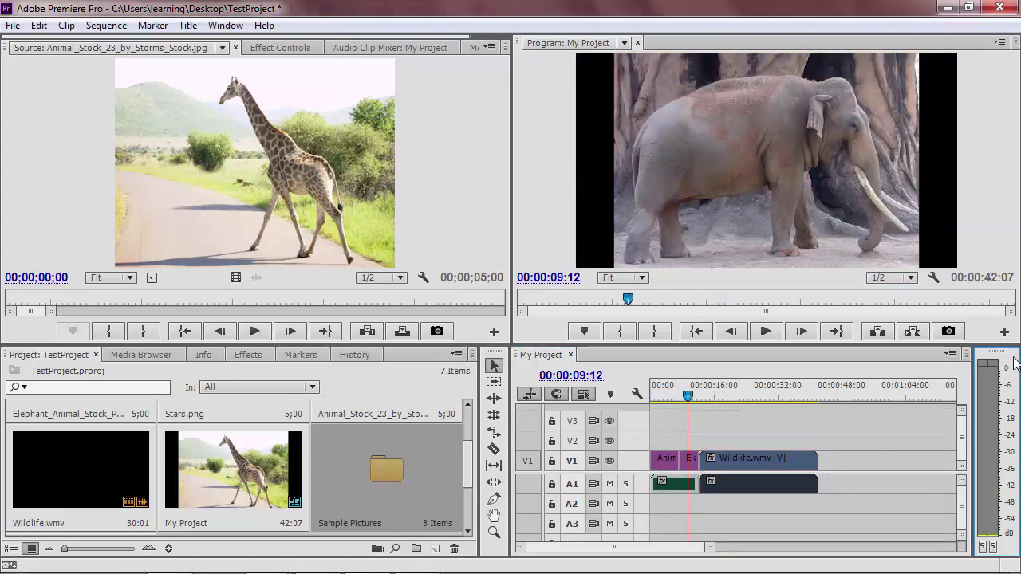
left_click(771, 333)
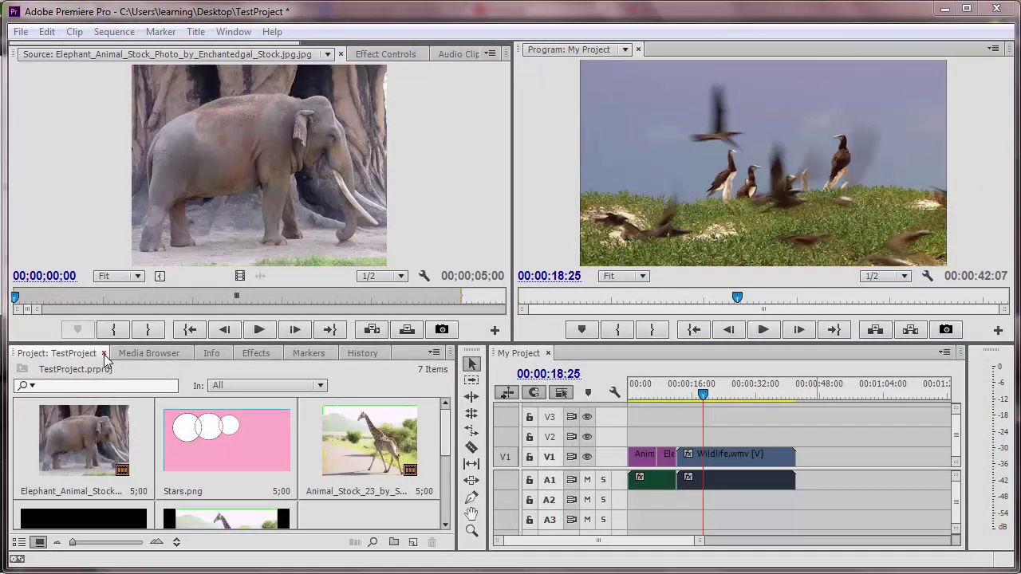
- Close the Project panel, reopen it via Window > Project, and dock it in a new position
left_click(104, 354)
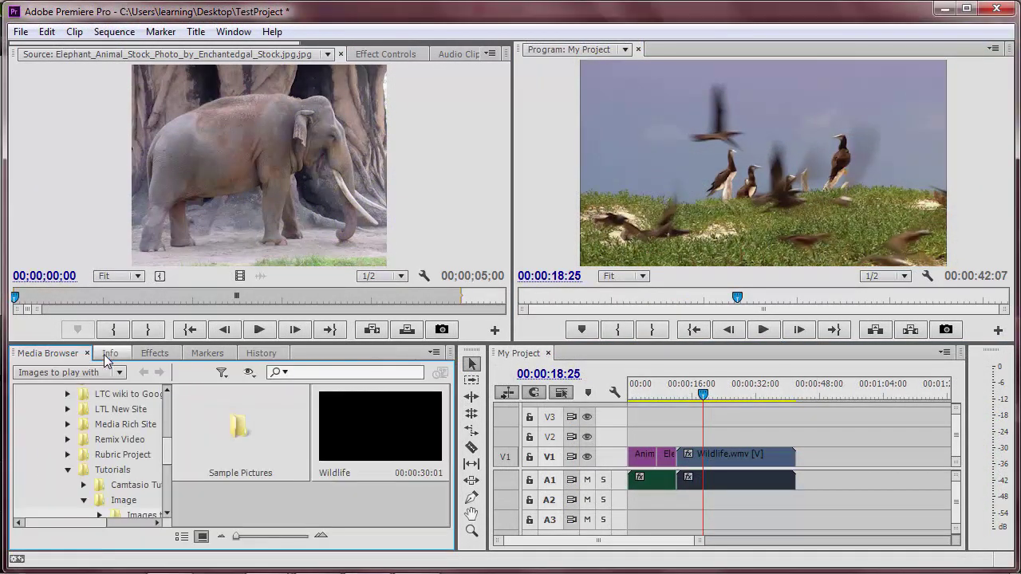
left_click(235, 33)
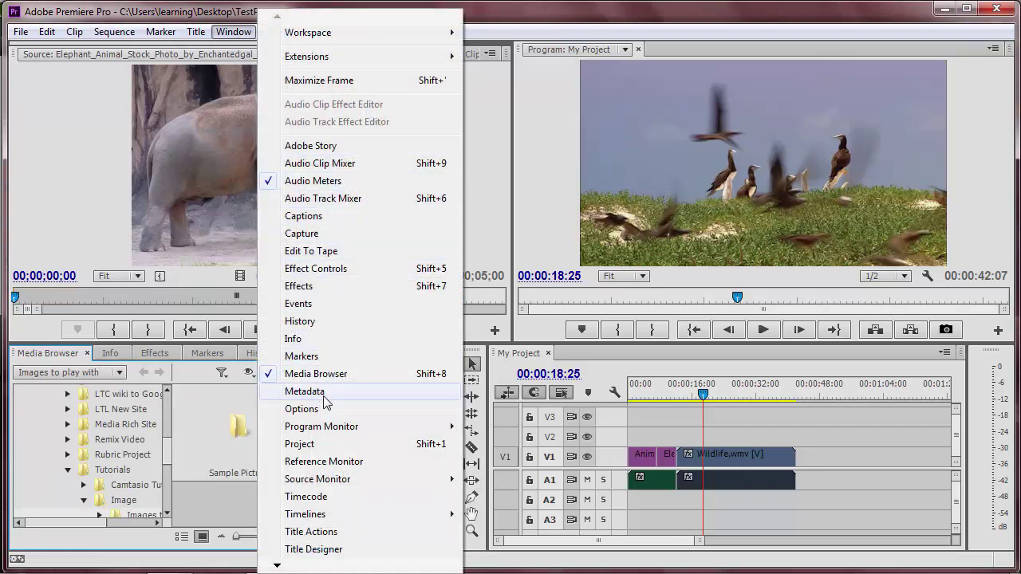
left_click(324, 445)
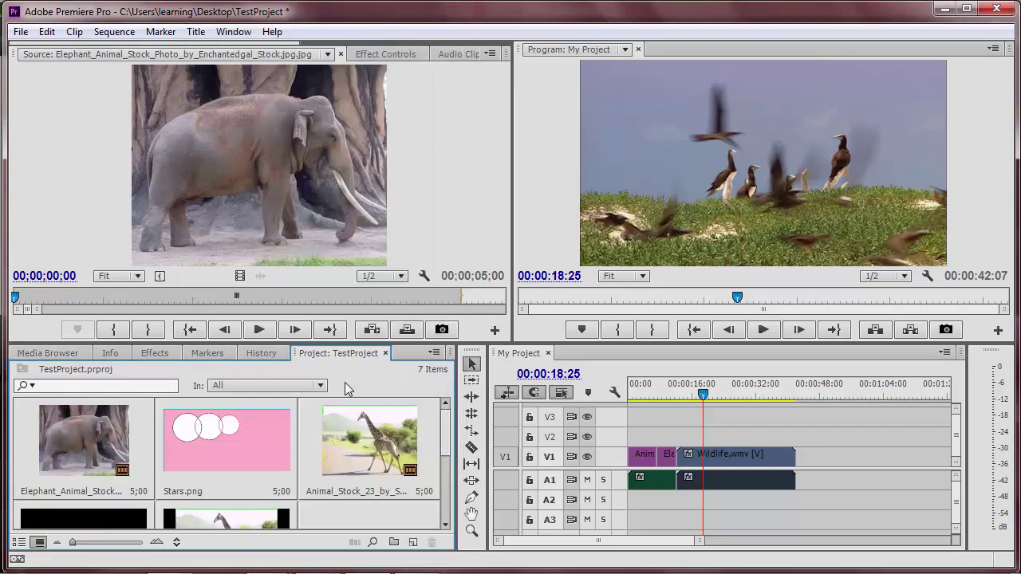
left_click_drag(358, 353, 49, 359)
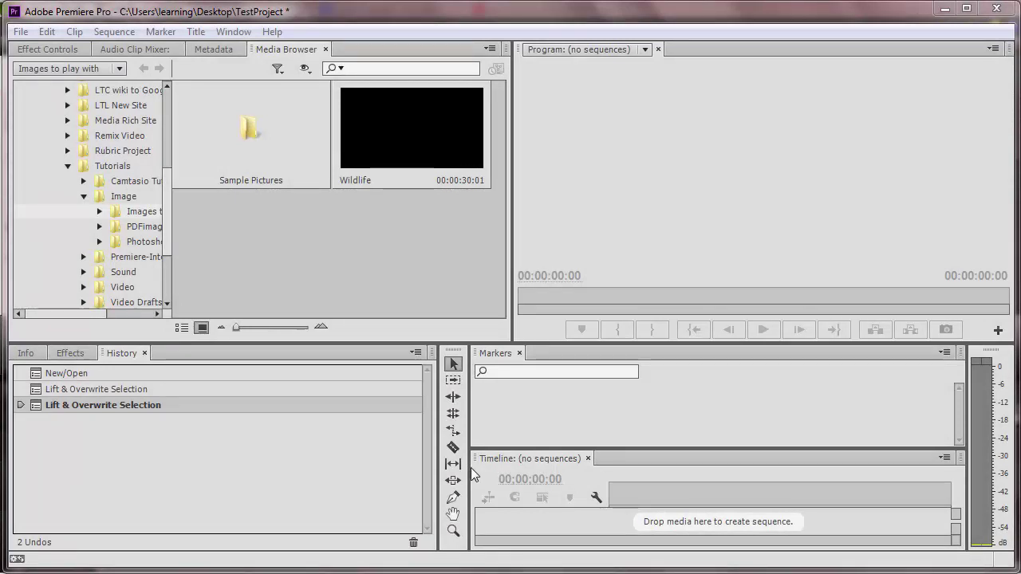
- Reset the Editing workspace to its default layout, then widen the Project panel beside the timeline
left_click(242, 32)
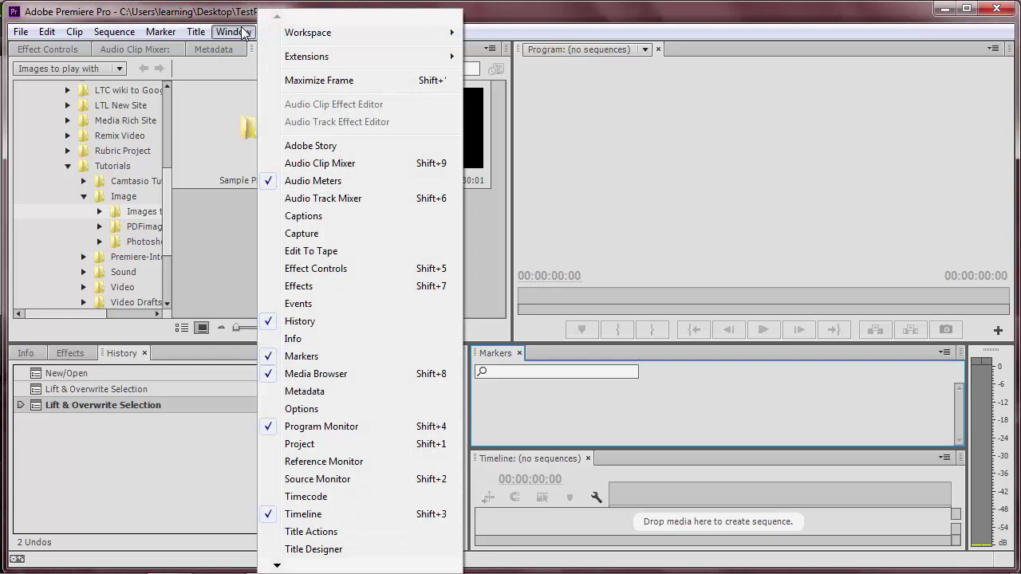
mouse_move(319, 35)
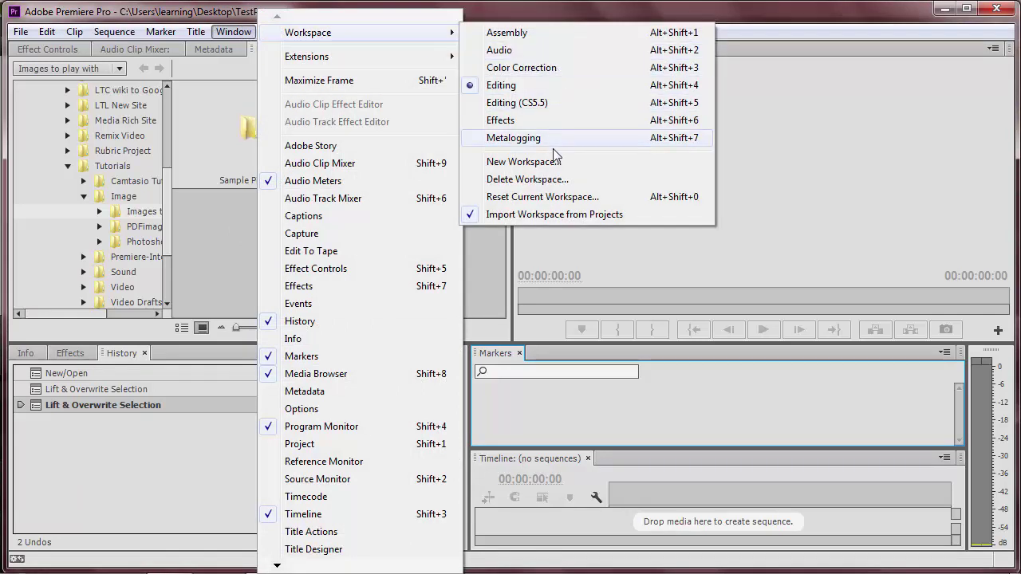
left_click(552, 199)
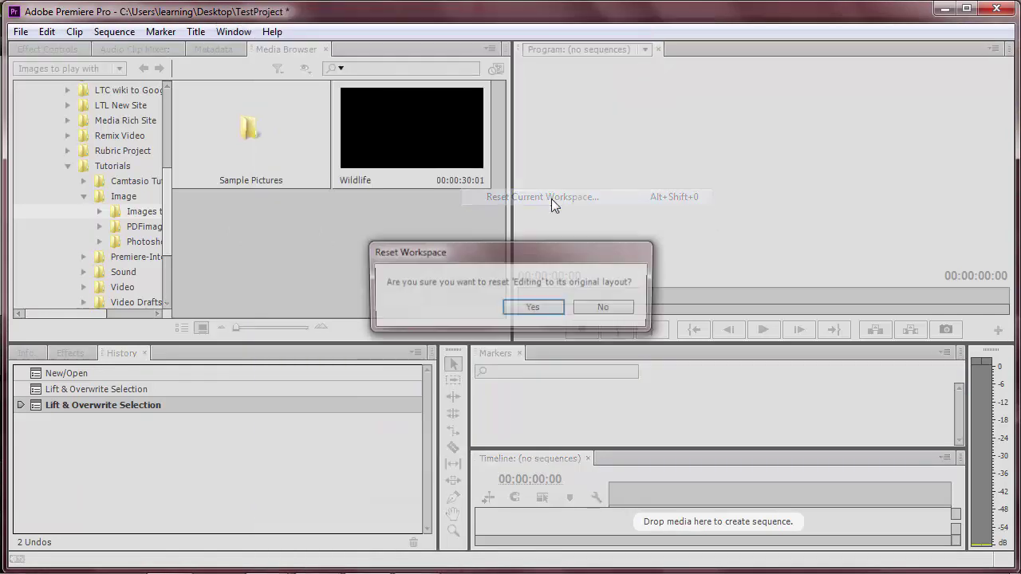
left_click(547, 307)
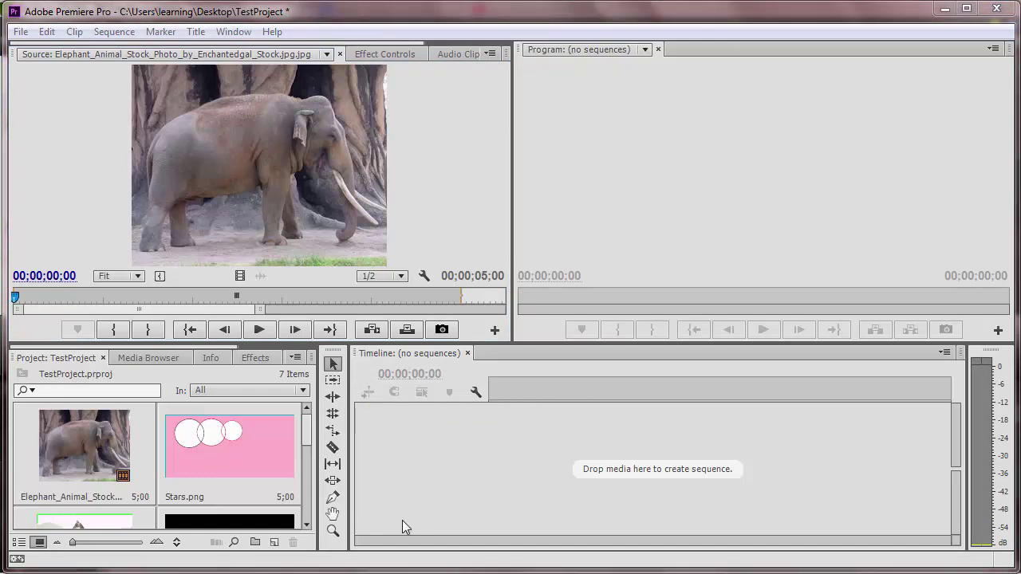
left_click(317, 438)
left_click_drag(316, 438, 429, 438)
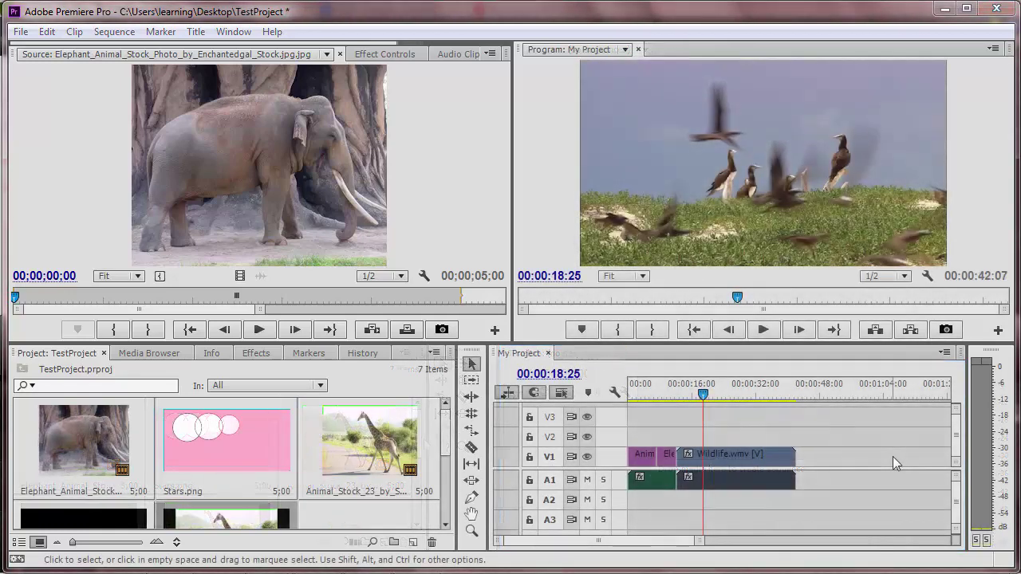
- Focus the timeline, then the source monitor, and open the Window menu
left_click(510, 375)
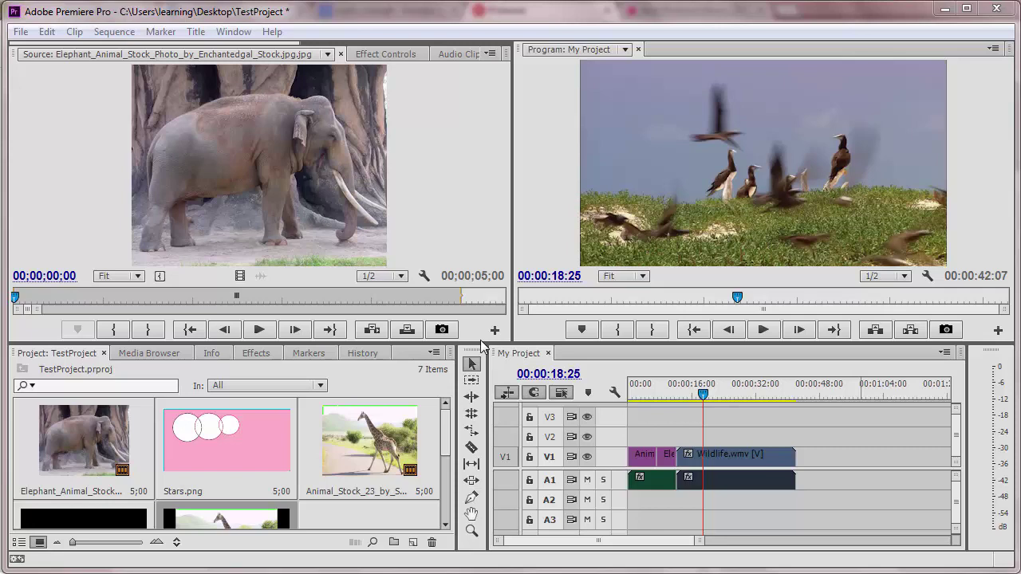
left_click(440, 128)
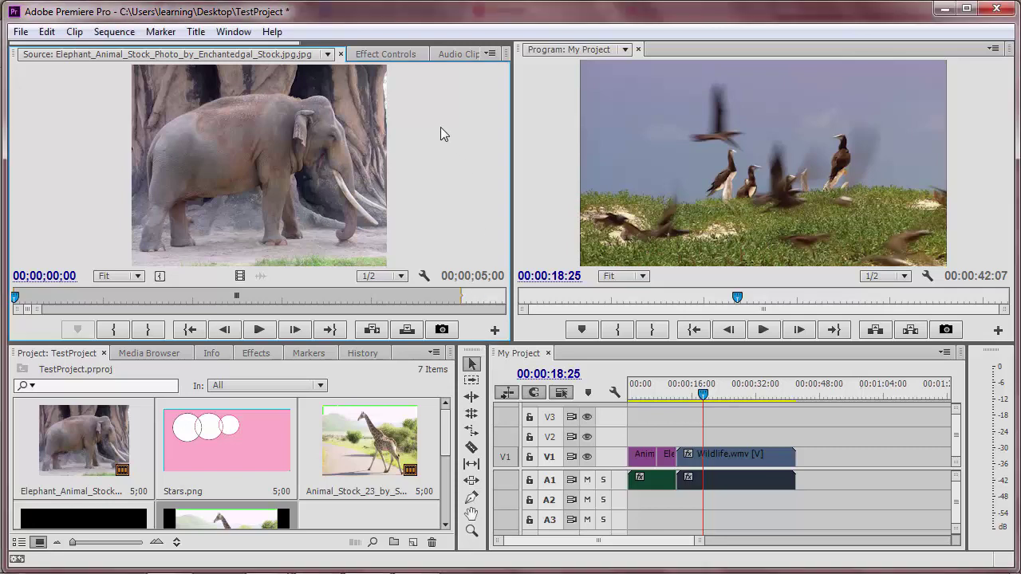
left_click(234, 32)
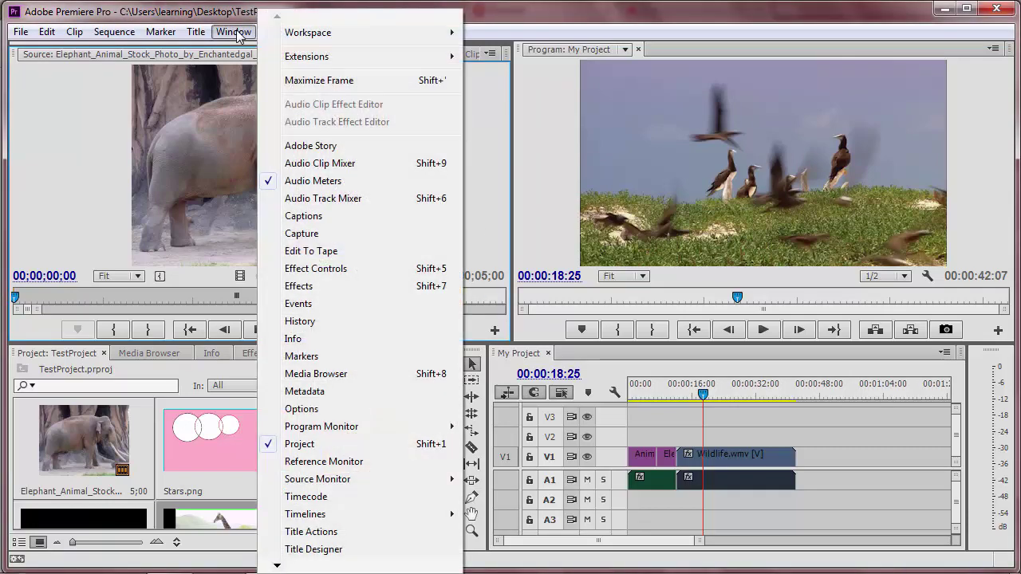
- Maximize the source monitor frame to fill the window, then restore its normal frame size
left_click(312, 85)
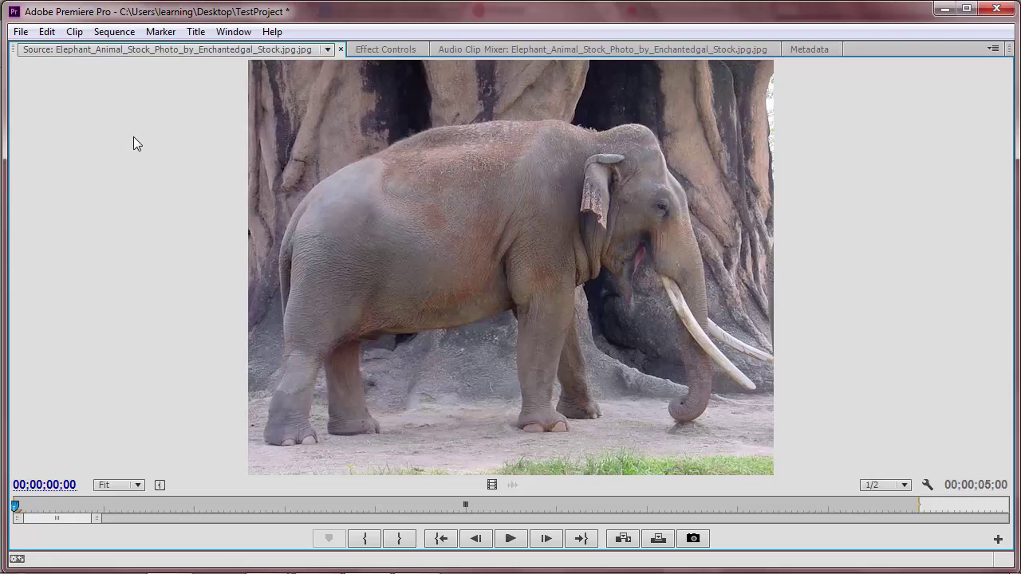
left_click(234, 32)
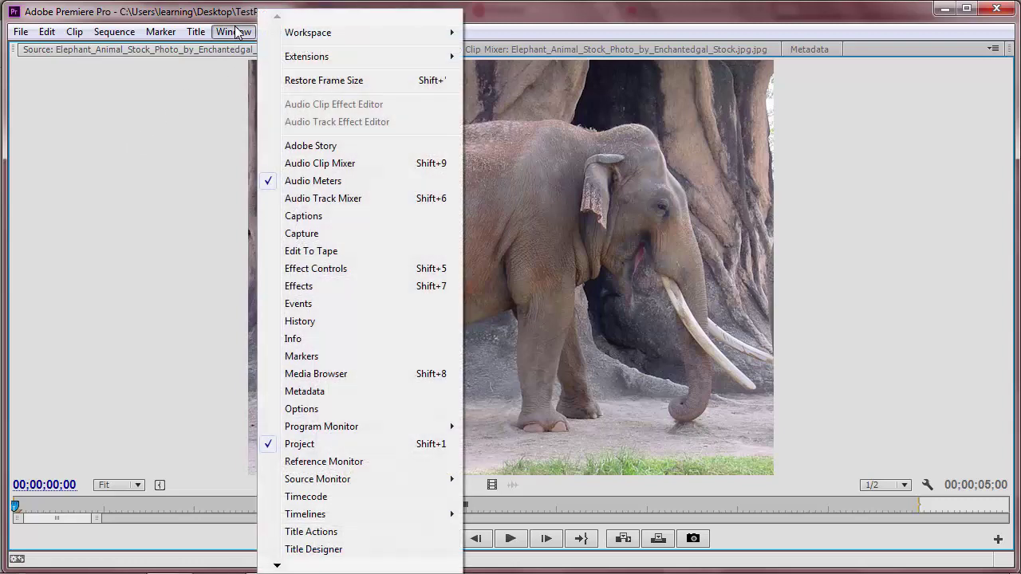
left_click(302, 81)
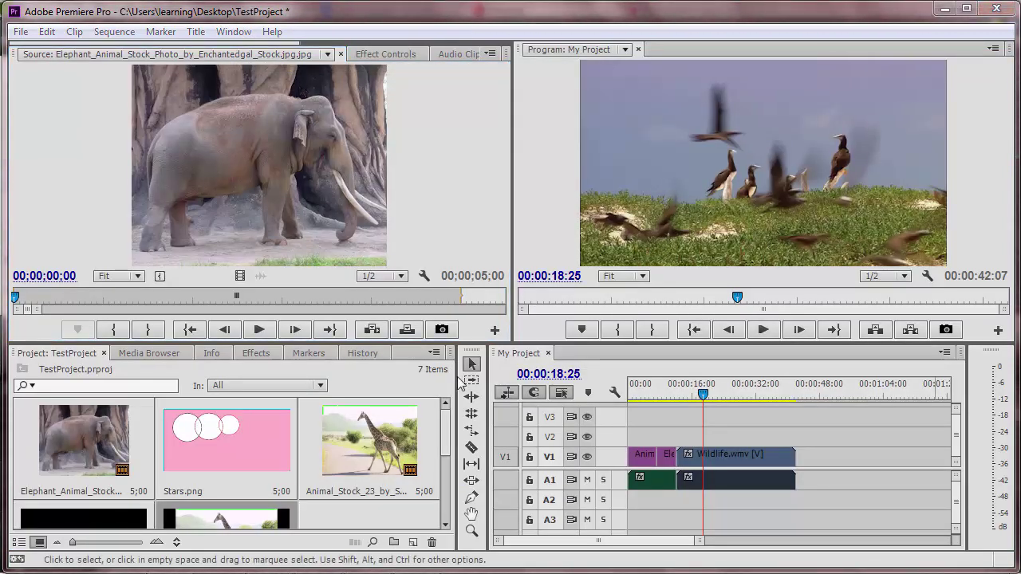